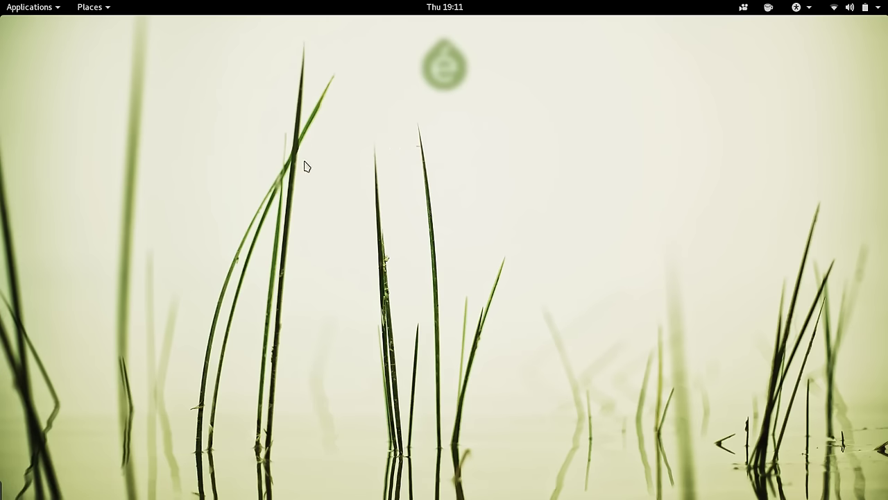
- Launch Firefox from the Applications > Internet menu
click(51, 8)
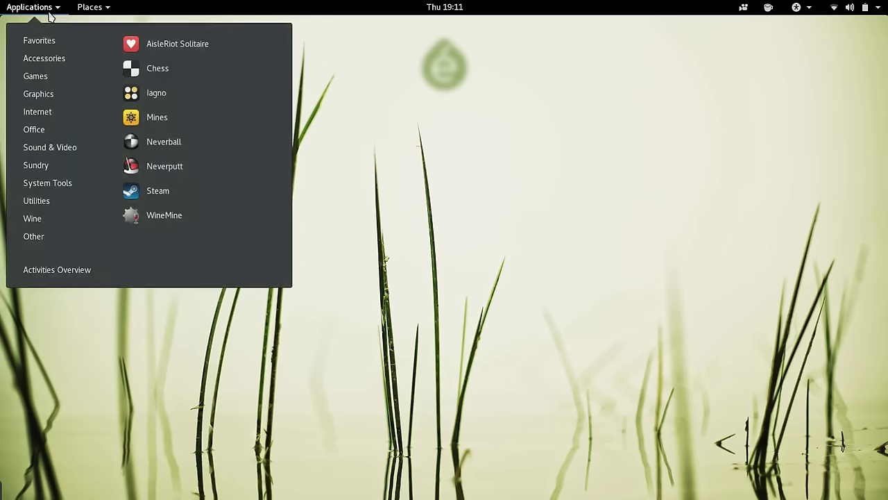
mouse_move(40, 112)
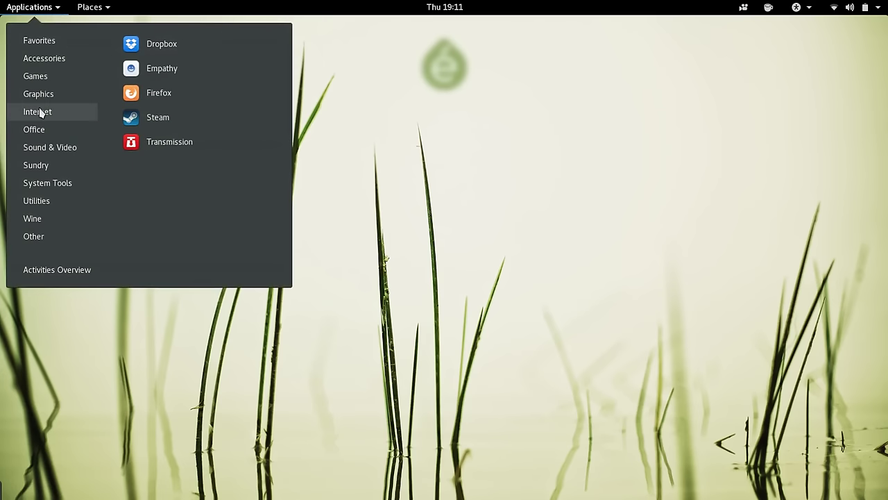
click(166, 100)
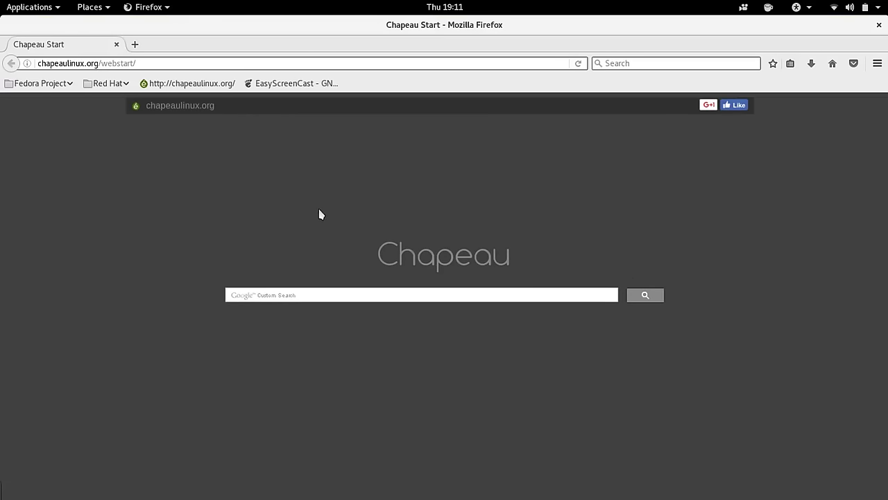
- Open the chapeaulinux.org bookmark and scroll through the homepage's feature sections
click(194, 84)
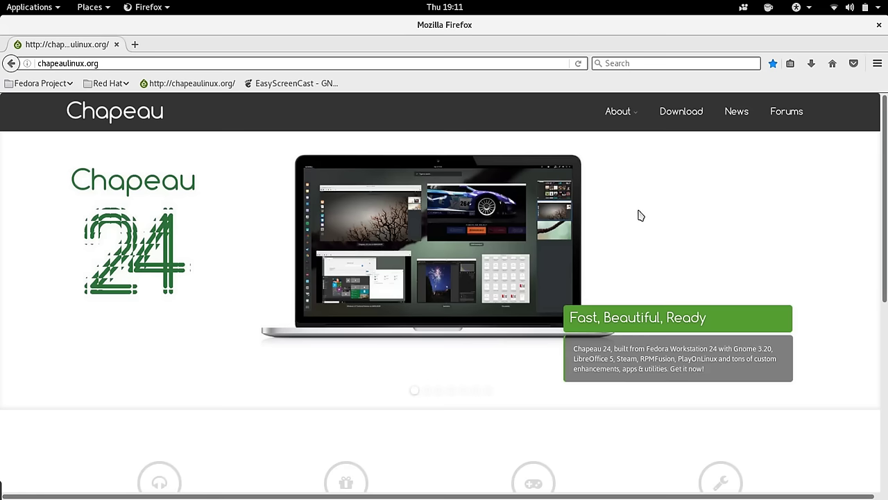
scroll(641, 215, down, 3)
scroll(639, 214, down, 7)
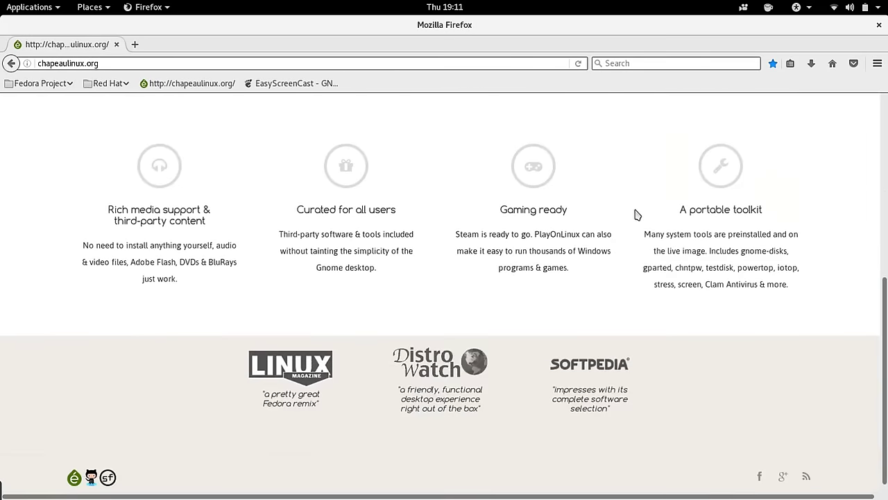
scroll(642, 209, up, 8)
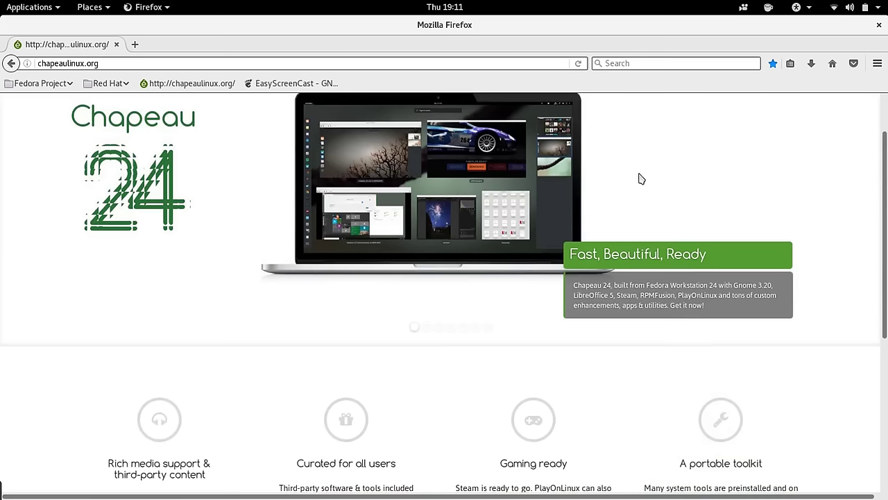
scroll(641, 179, down, 5)
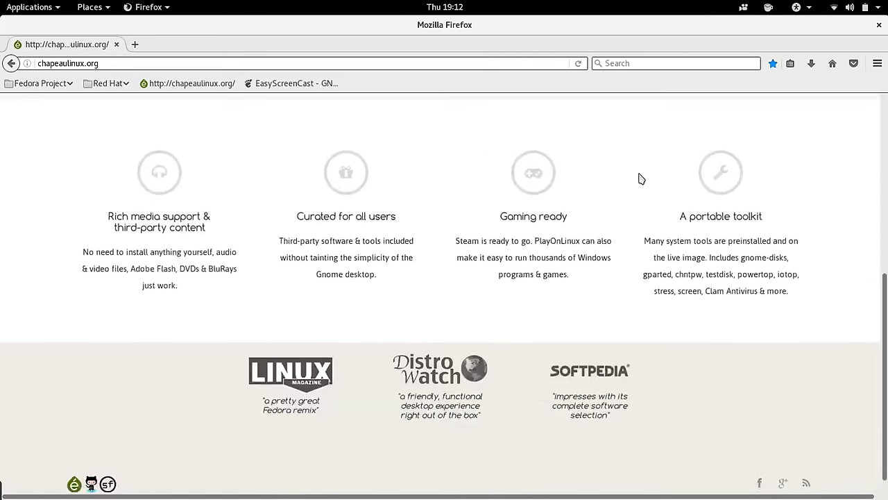
scroll(641, 179, up, 6)
scroll(641, 179, down, 3)
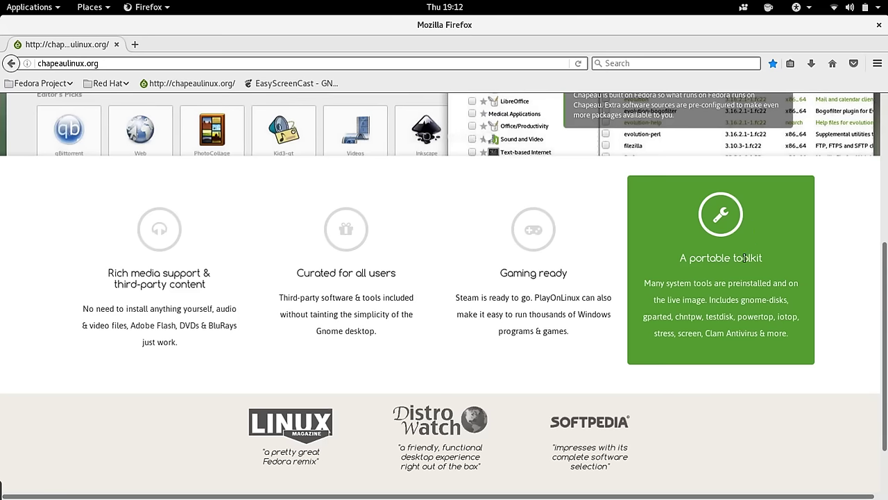
- Scroll back up to the Chapeau 24 banner at the top of the homepage
scroll(766, 258, up, 5)
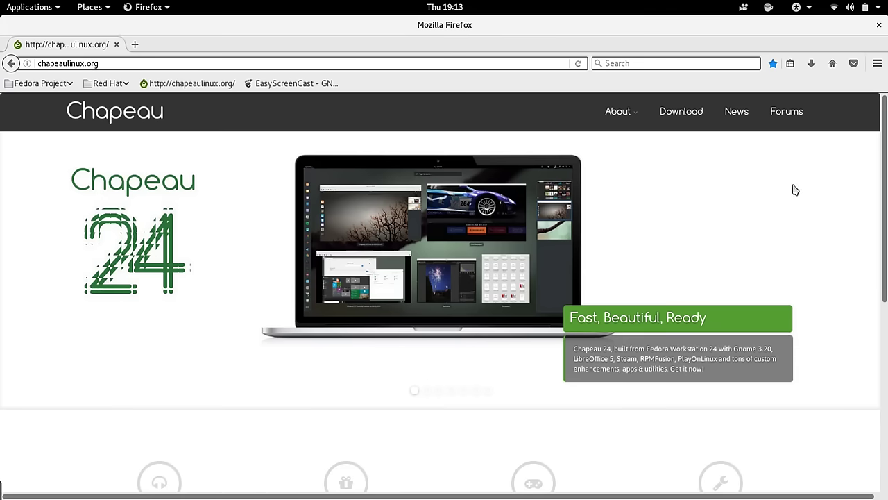
- Close Firefox and launch Tweak Tool from Applications > Utilities
click(879, 24)
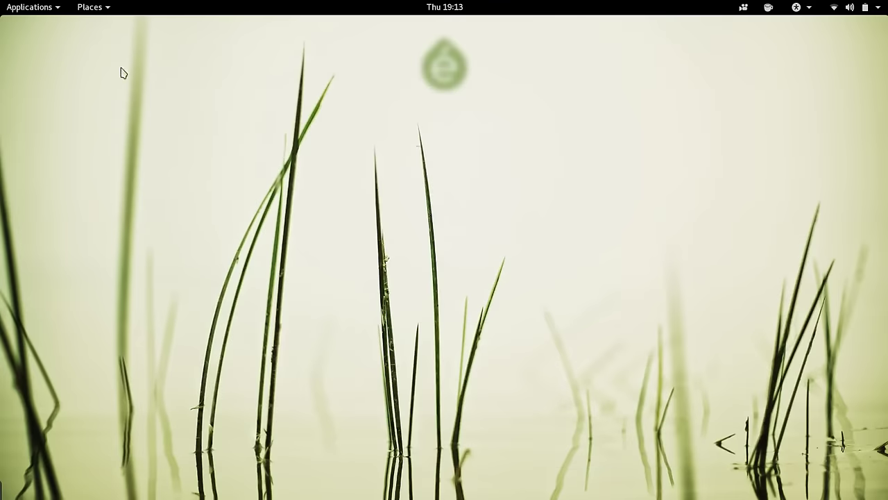
click(54, 8)
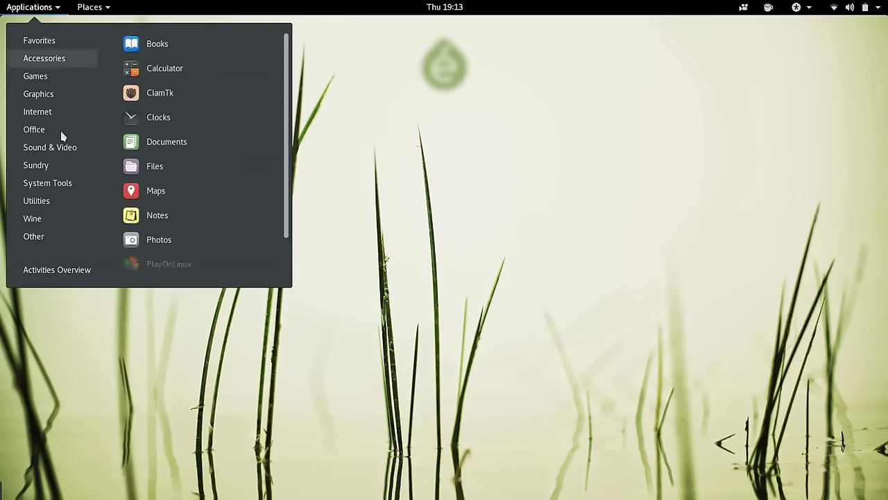
mouse_move(53, 202)
scroll(127, 210, down, 4)
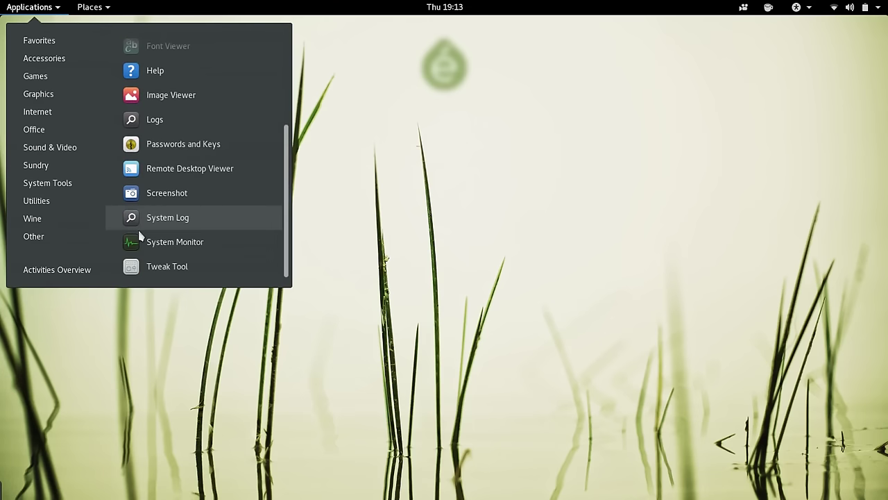
click(174, 265)
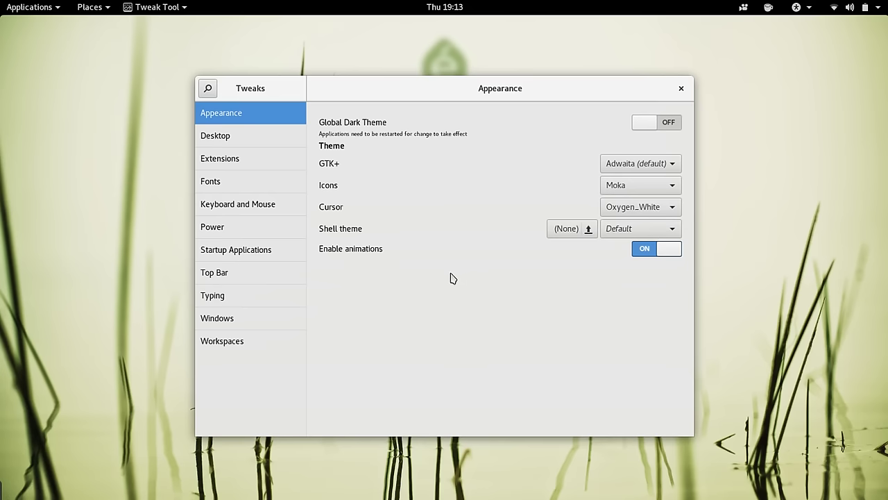
- Check Appearance, keeping Oxygen_White as the cursor theme, then show the Extensions page
drag(428, 92, 423, 81)
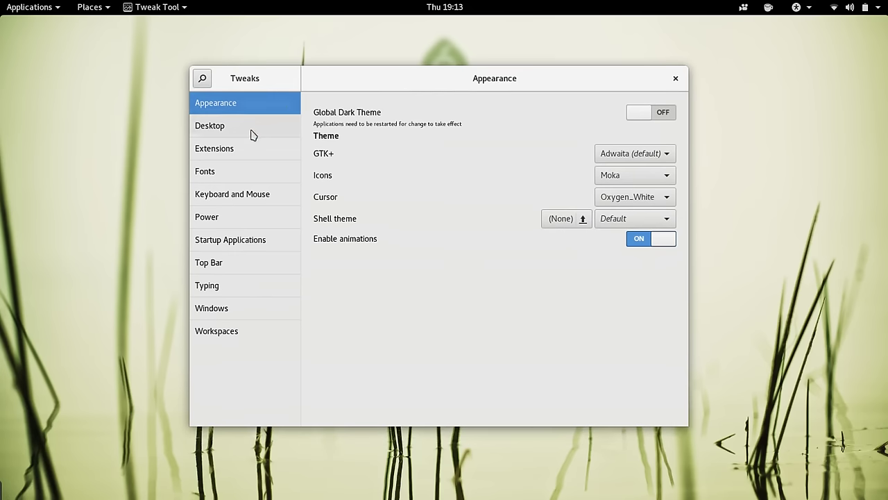
click(243, 151)
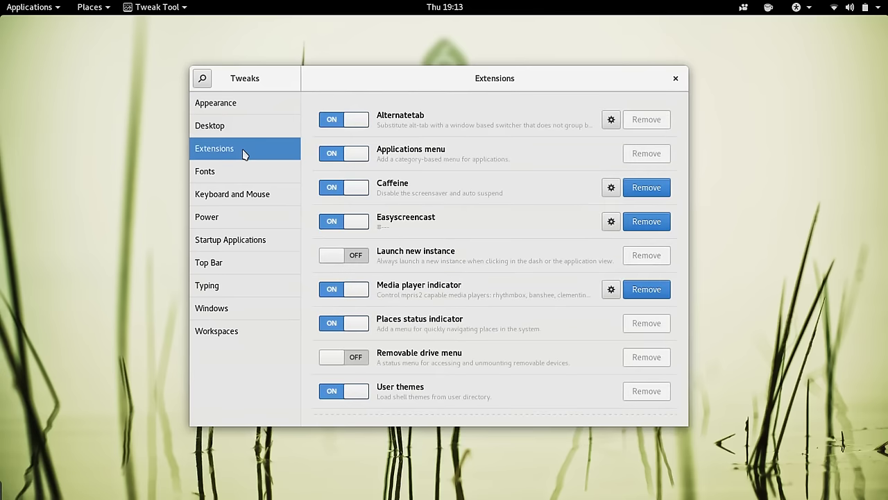
click(248, 107)
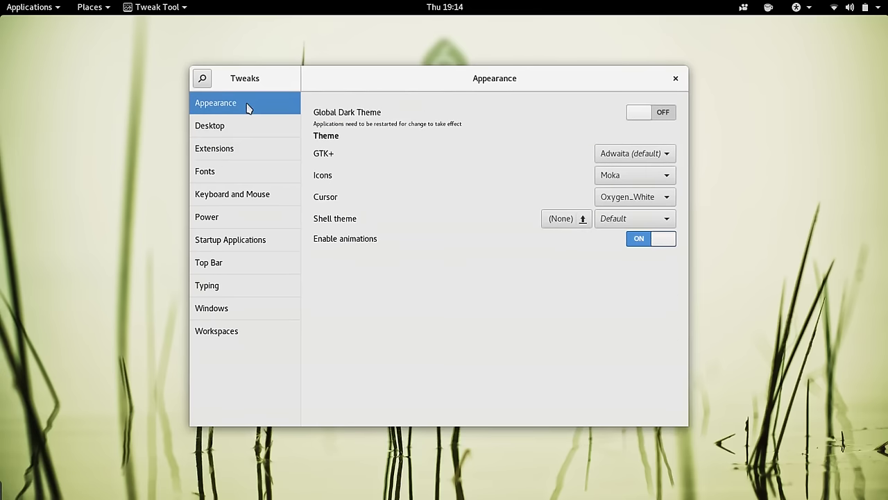
click(639, 201)
click(639, 201)
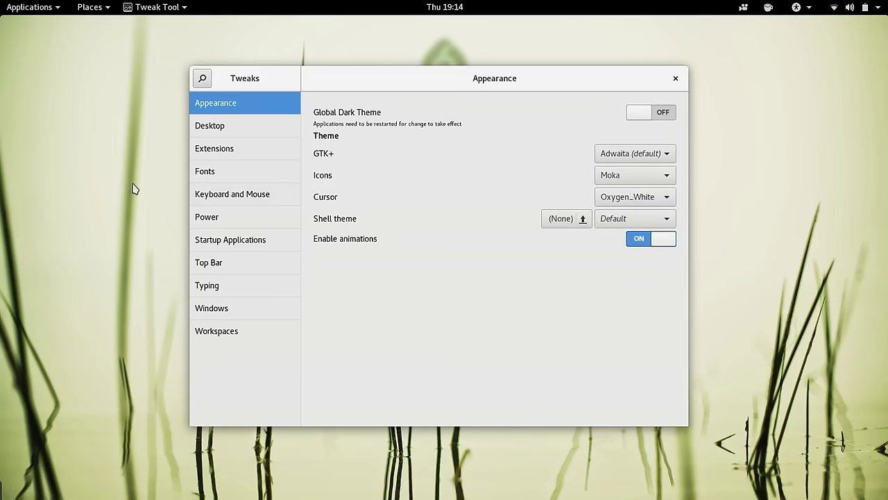
click(223, 148)
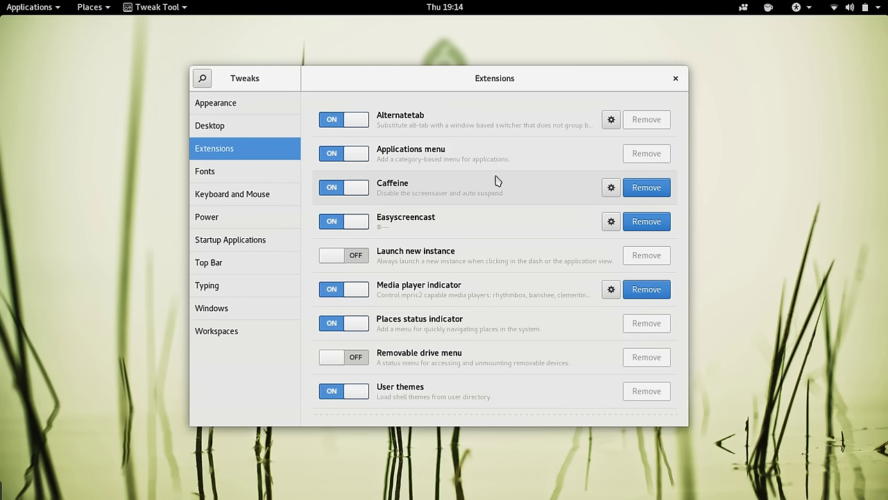
- Dismiss the Applications menu and scroll the installed extensions list
click(50, 8)
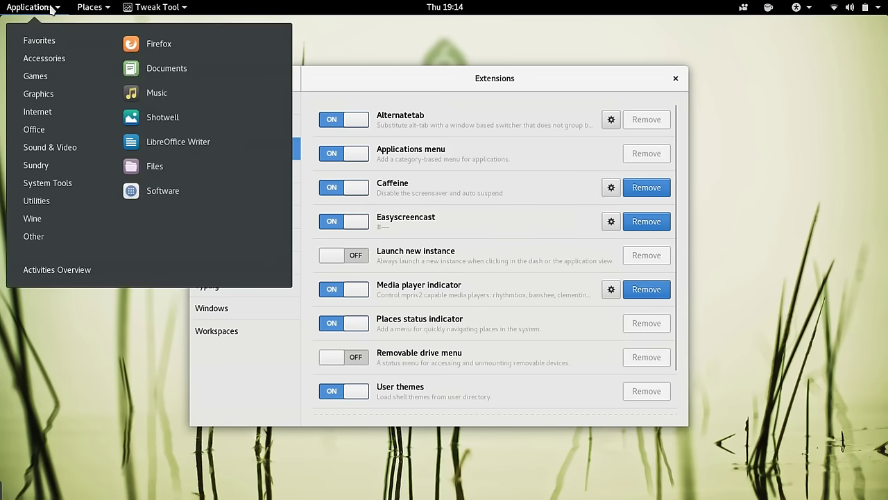
click(51, 8)
click(50, 8)
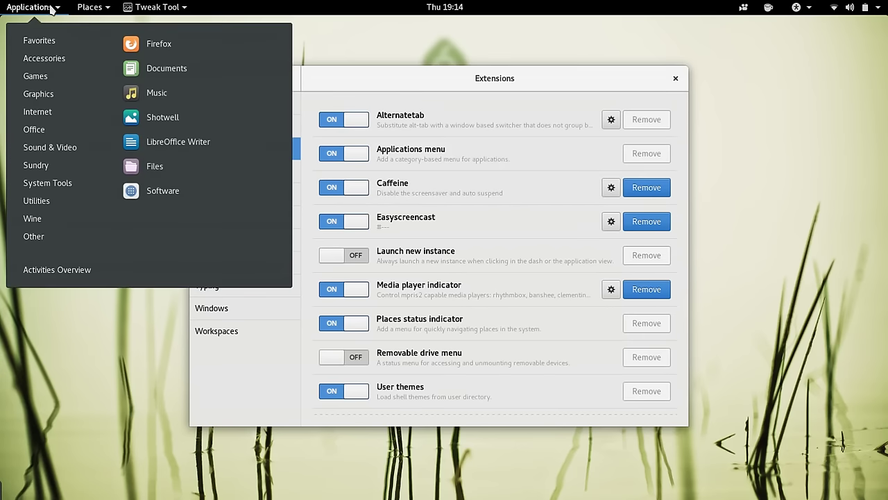
click(90, 8)
click(52, 8)
click(51, 8)
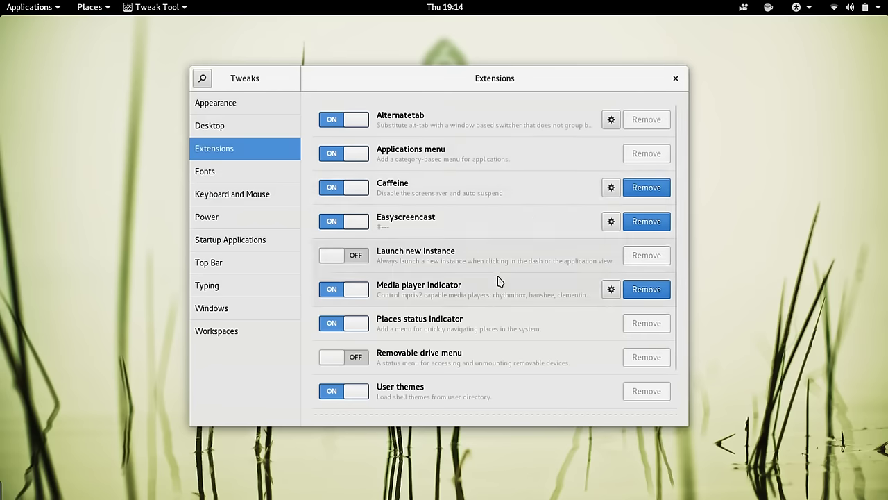
scroll(497, 283, down, 3)
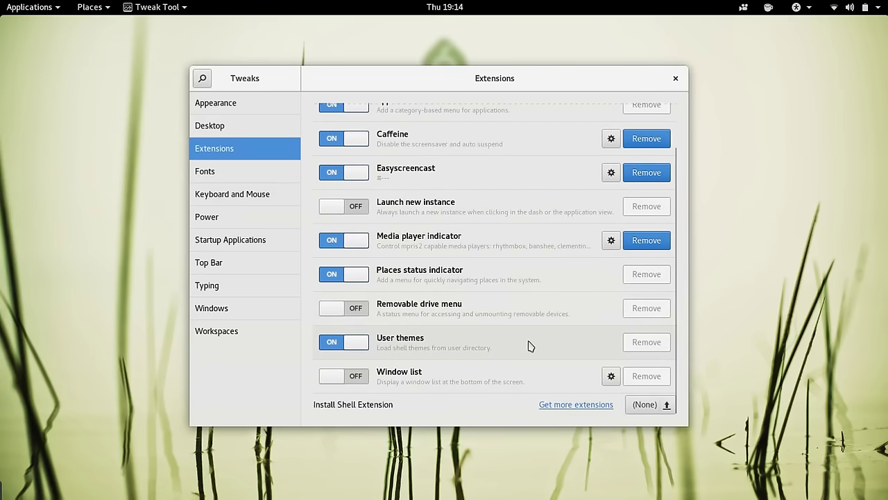
- Keep font antialiasing at Rgba on the Fonts page, then close Tweak Tool
click(220, 173)
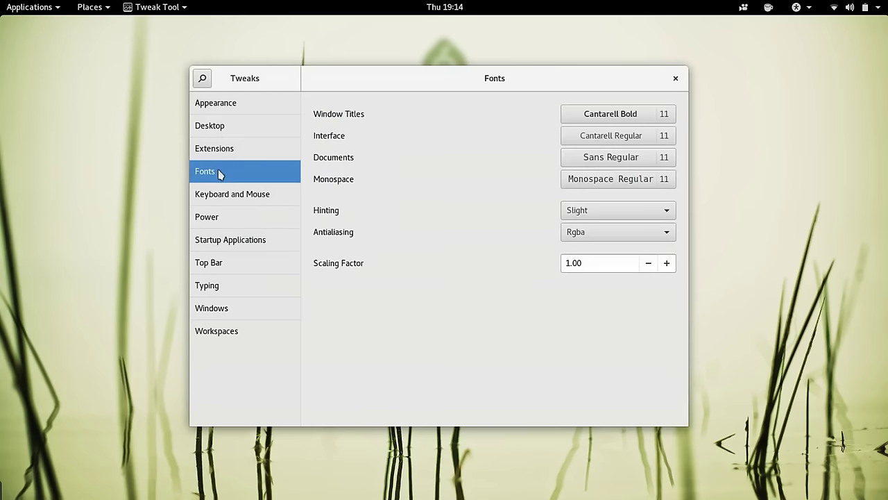
click(595, 233)
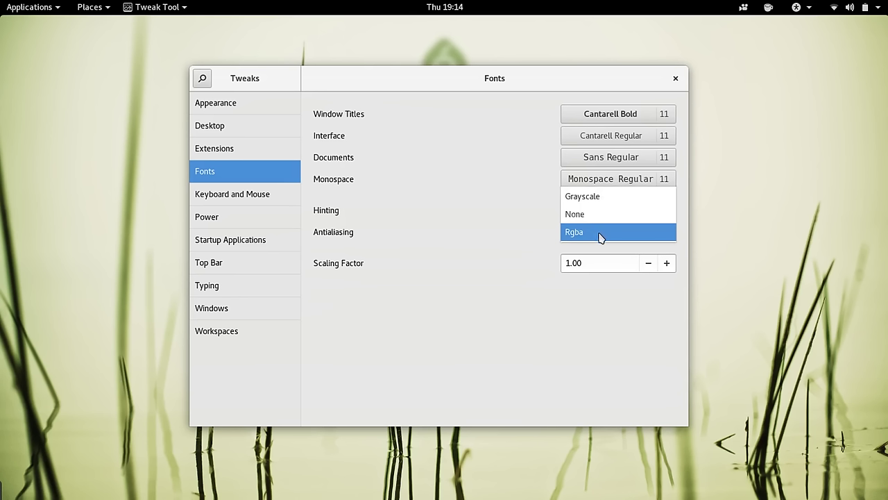
click(601, 238)
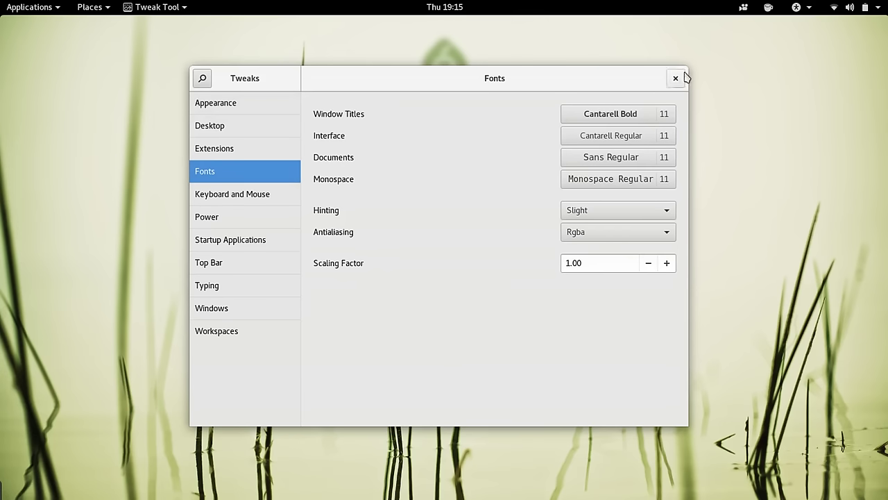
click(679, 79)
- Open Change Background from the desktop menu and choose the Background wallpaper option
right_click(406, 111)
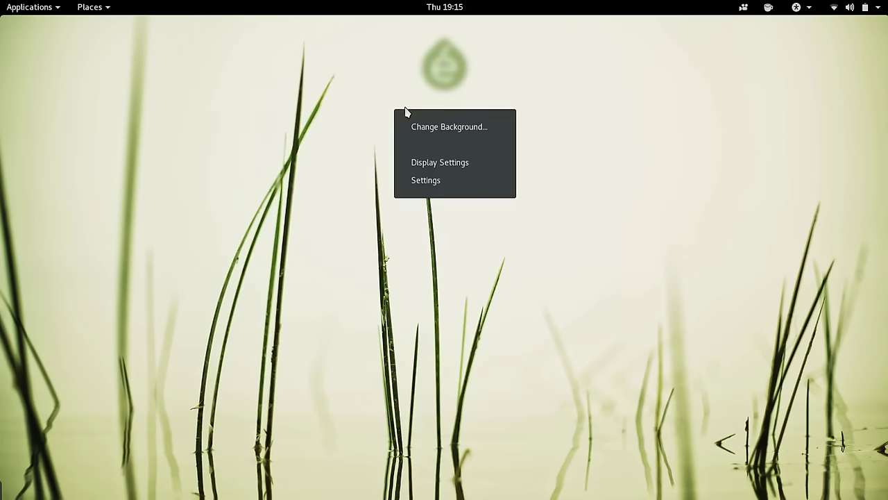
click(449, 127)
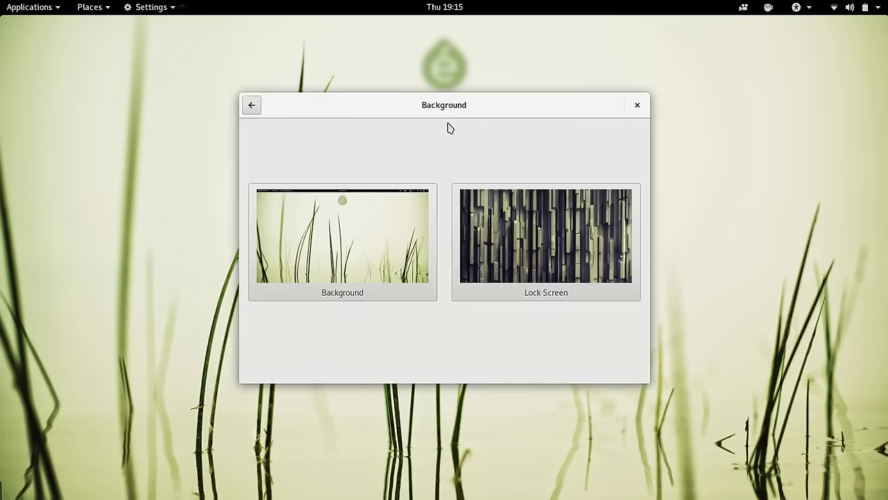
mouse_move(488, 109)
mouse_down()
mouse_move(430, 184)
mouse_move(539, 59)
mouse_move(481, 103)
mouse_up()
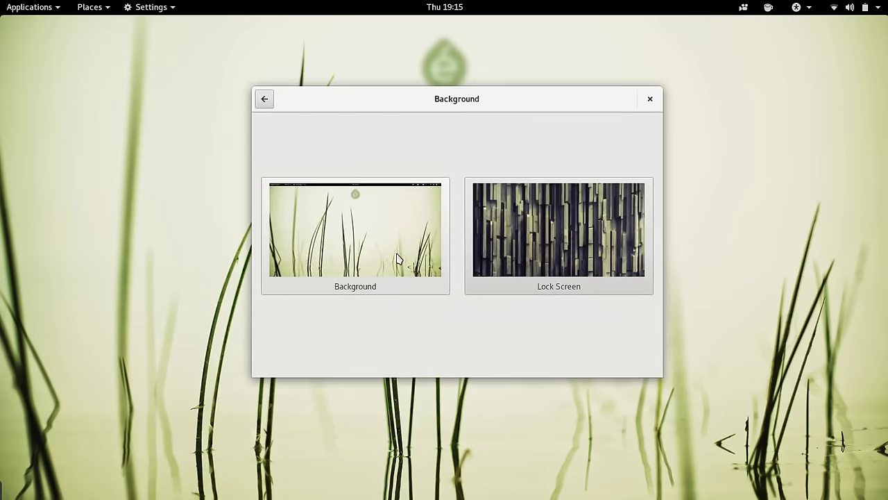
click(397, 259)
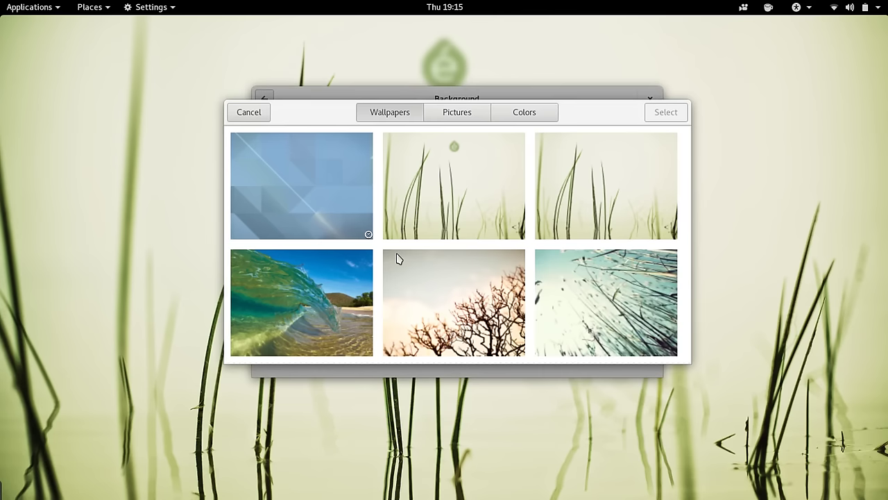
- Pick the blue wallpaper with green leaf buds and apply it with Select
scroll(482, 220, down, 6)
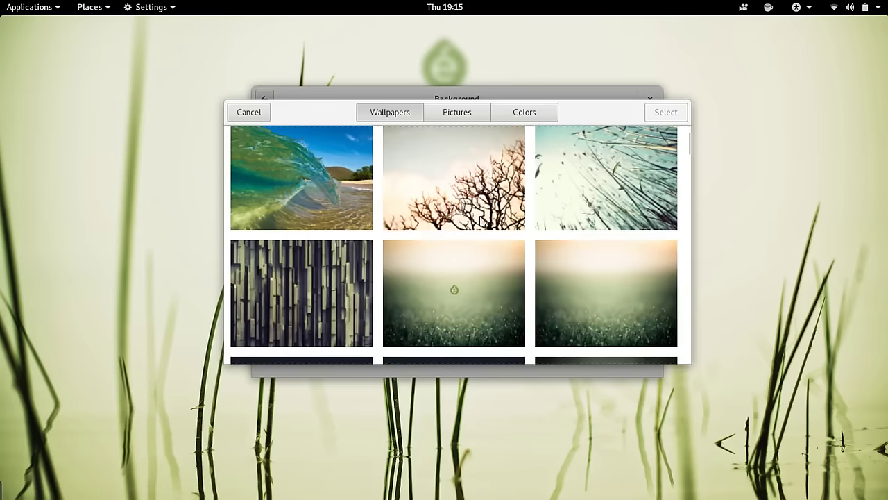
scroll(482, 220, up, 4)
scroll(482, 220, down, 10)
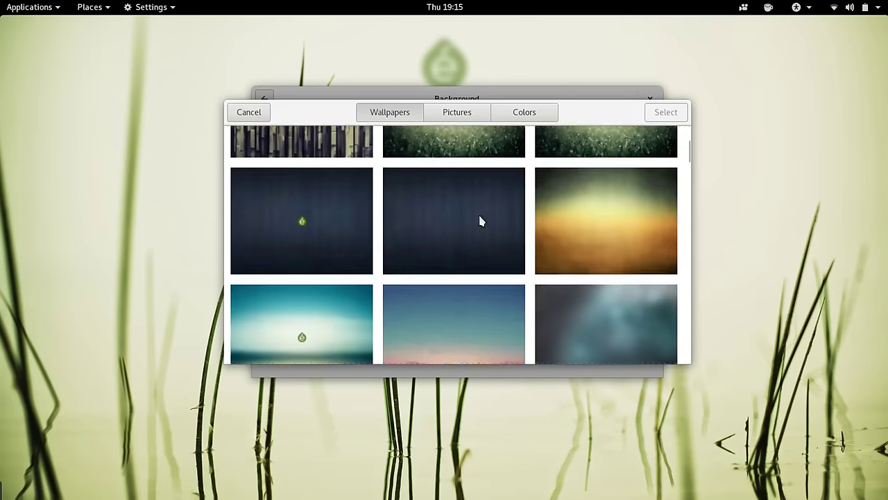
scroll(481, 220, down, 10)
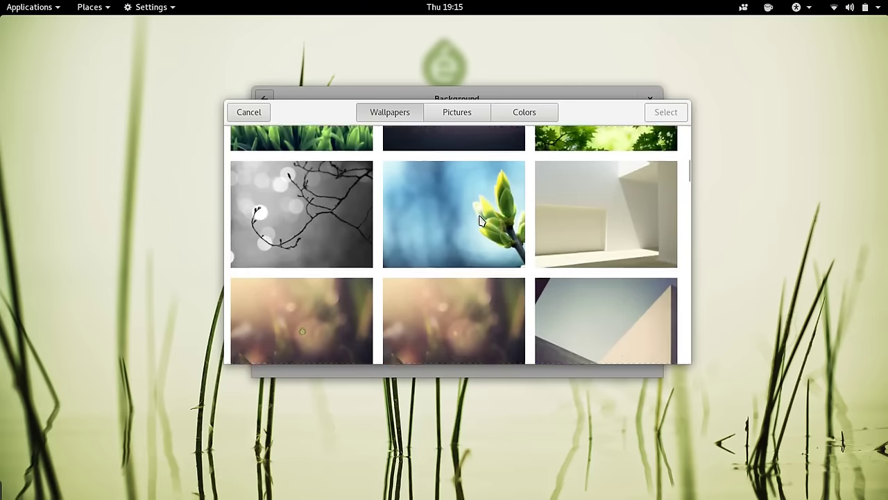
scroll(481, 220, down, 4)
scroll(482, 220, up, 6)
click(482, 220)
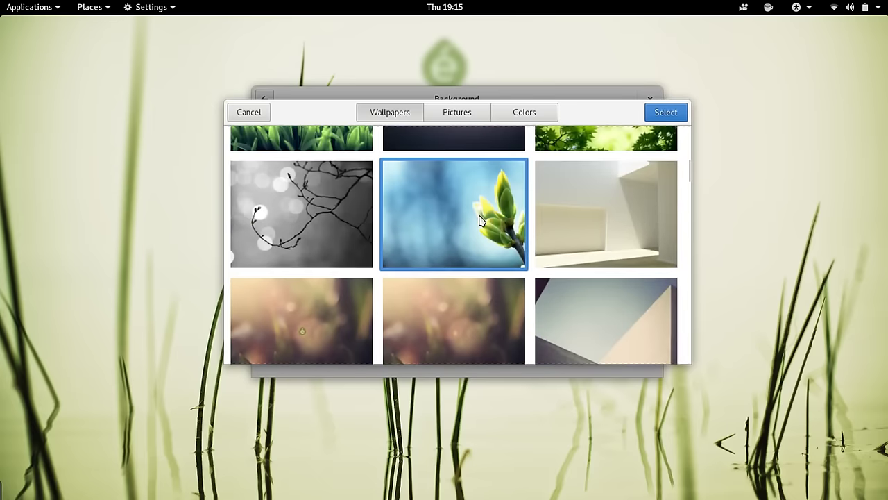
click(657, 113)
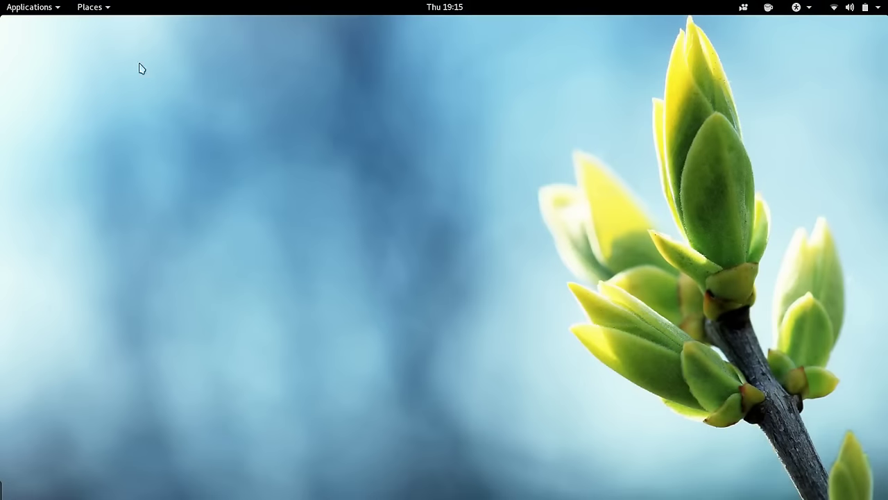
- Browse the Graphics, Accessories, Office and Sound & Video app categories in Applications
click(45, 10)
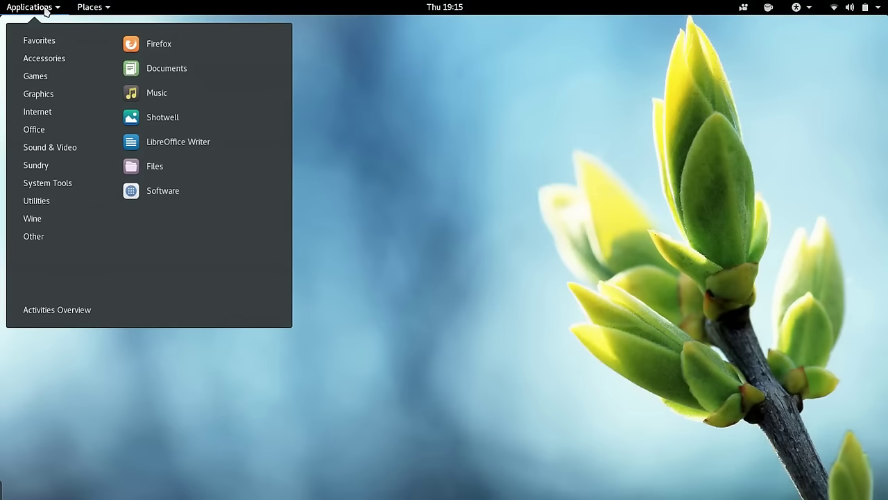
mouse_move(39, 93)
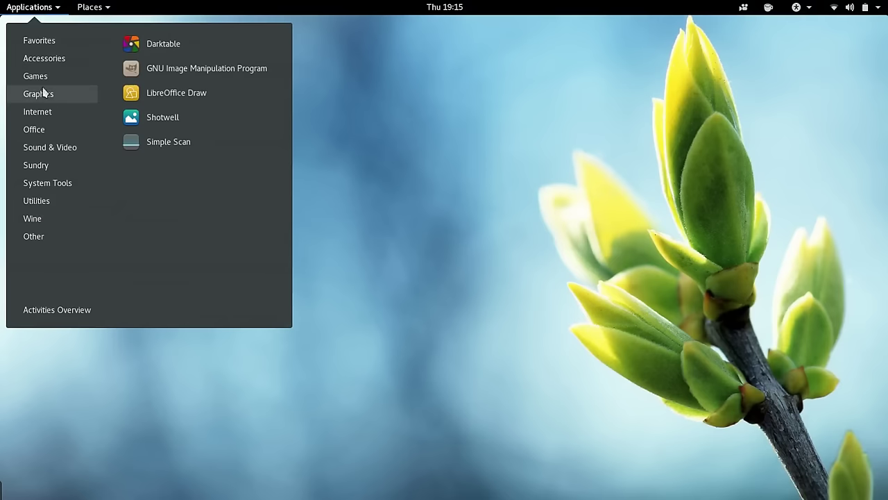
mouse_move(51, 59)
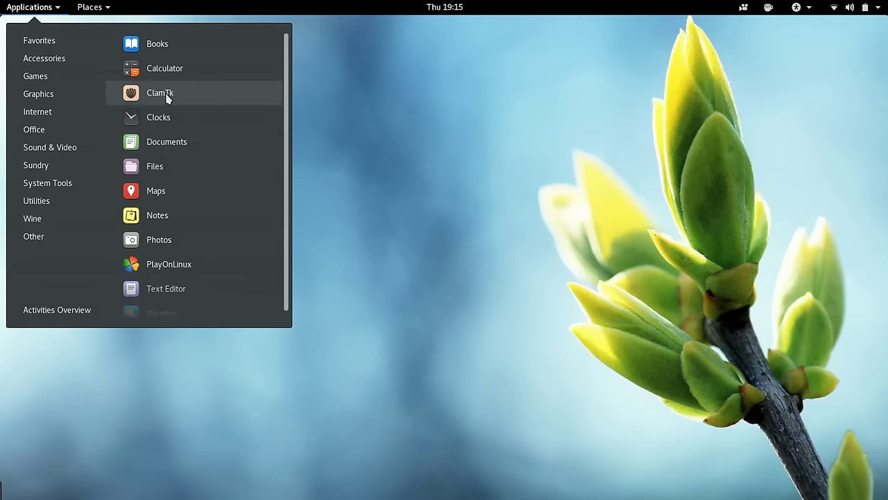
scroll(168, 115, down, 1)
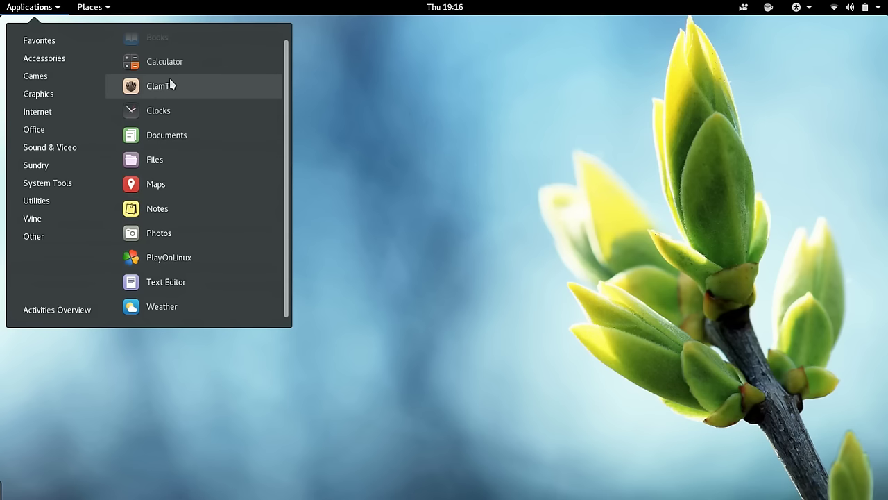
scroll(170, 83, up, 1)
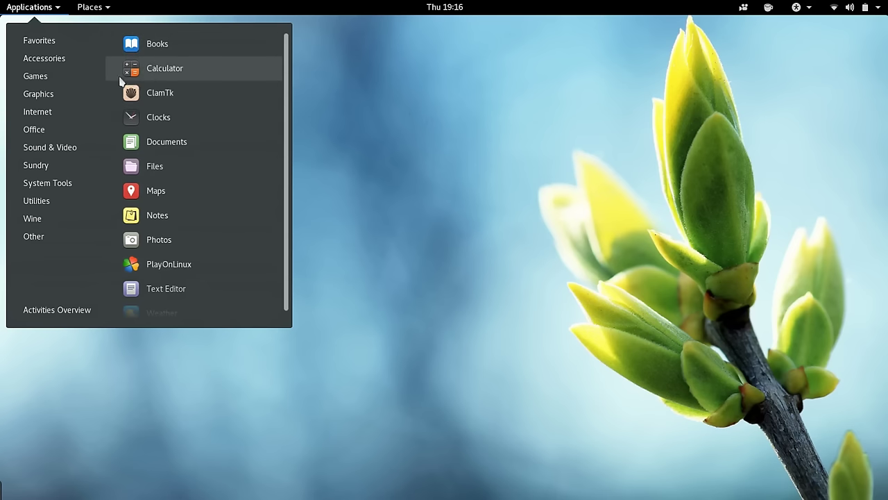
mouse_move(41, 78)
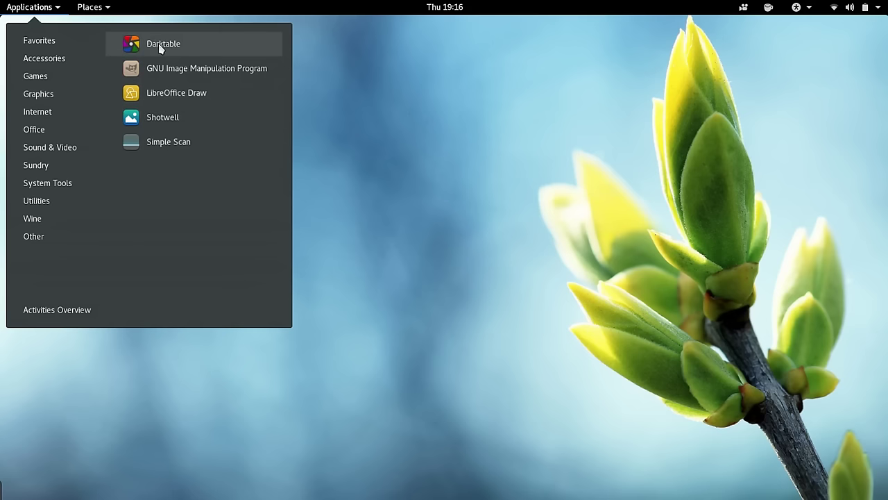
mouse_move(41, 138)
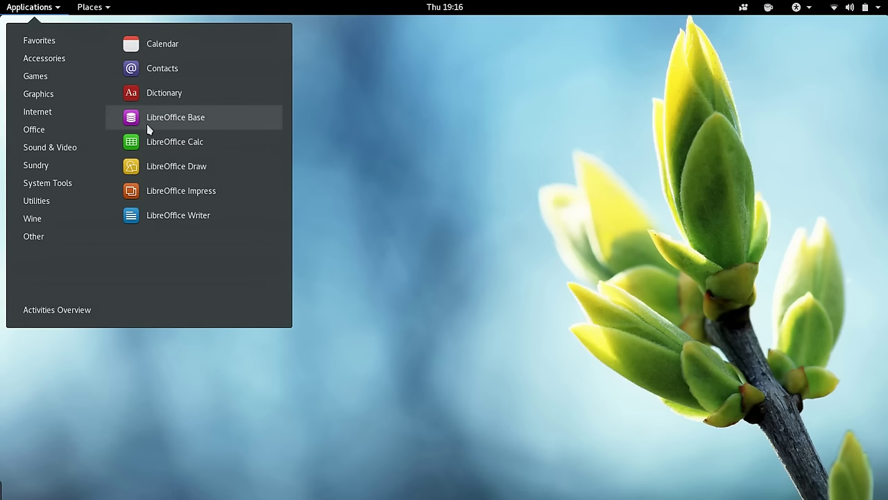
mouse_move(78, 152)
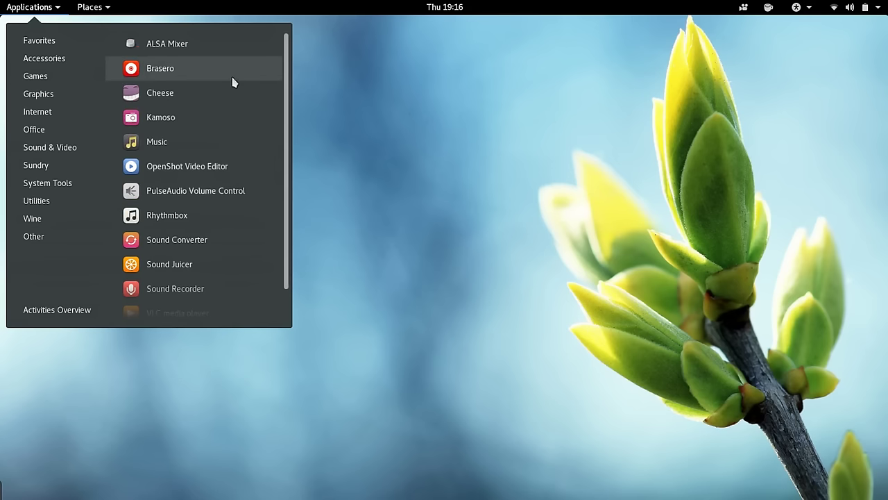
- Scroll the Sound & Video apps, then view the Sundry and System Tools categories
scroll(232, 83, down, 1)
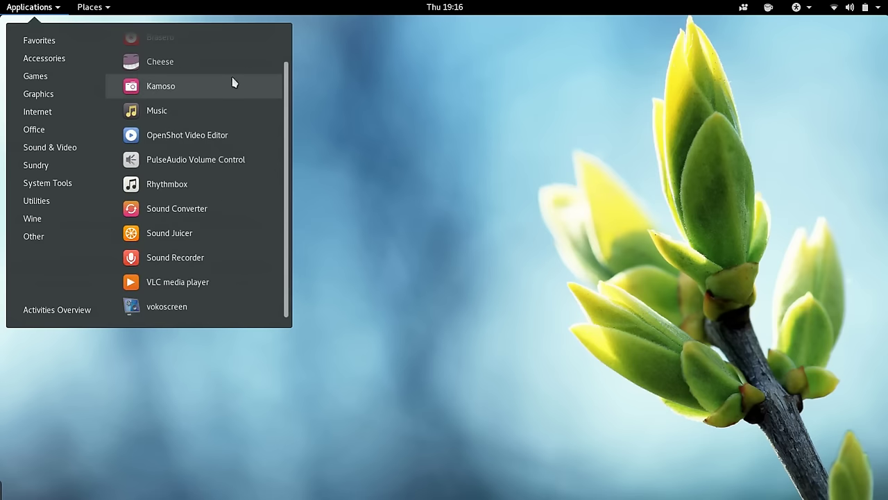
scroll(232, 82, up, 1)
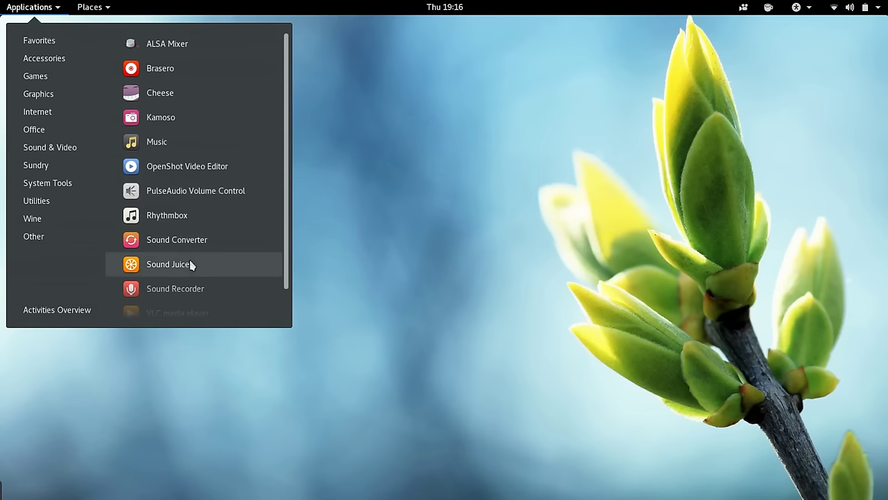
scroll(191, 264, down, 1)
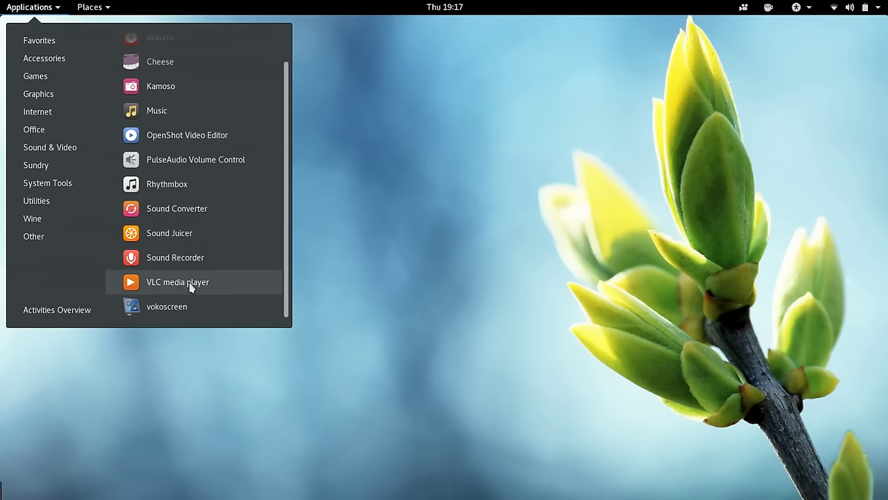
scroll(199, 264, up, 1)
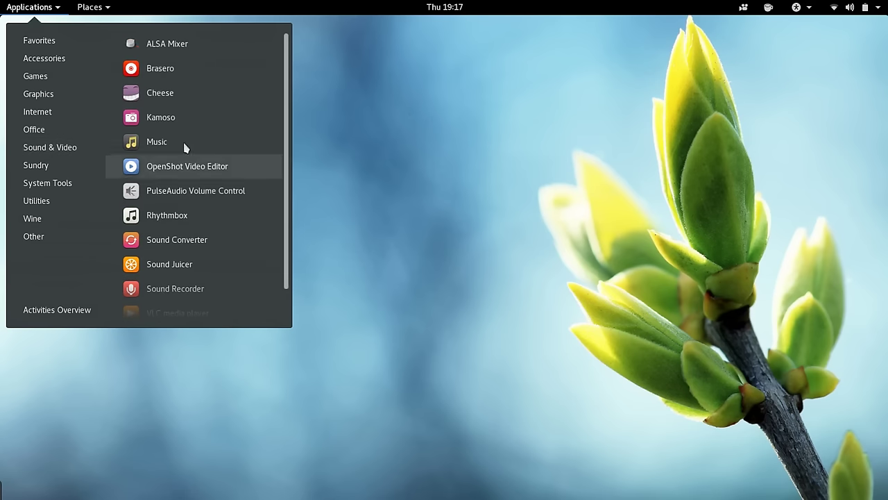
scroll(203, 151, down, 1)
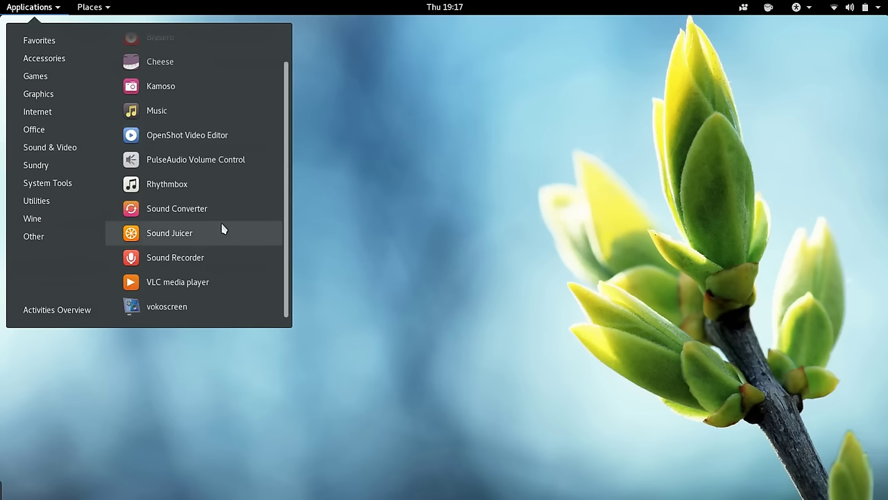
scroll(222, 229, up, 1)
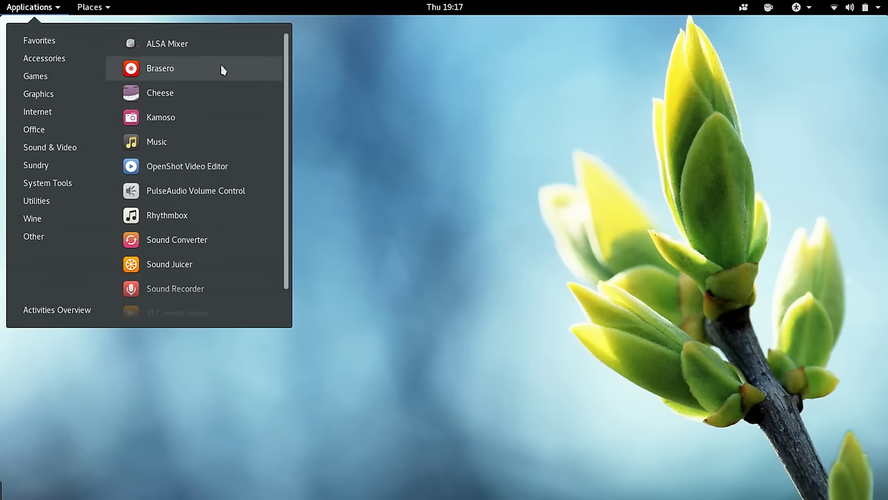
mouse_move(42, 167)
click(36, 166)
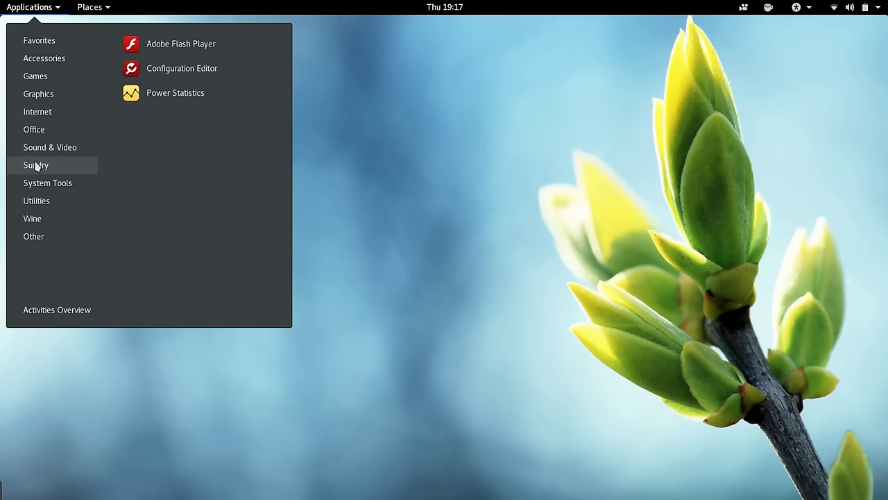
mouse_move(46, 185)
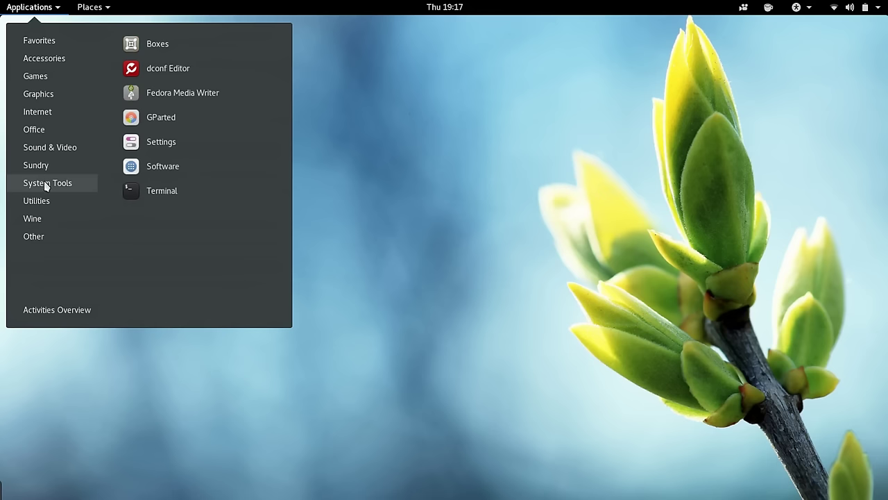
- Launch Fedora Media Writer, close it, and reopen the Applications menu
click(196, 99)
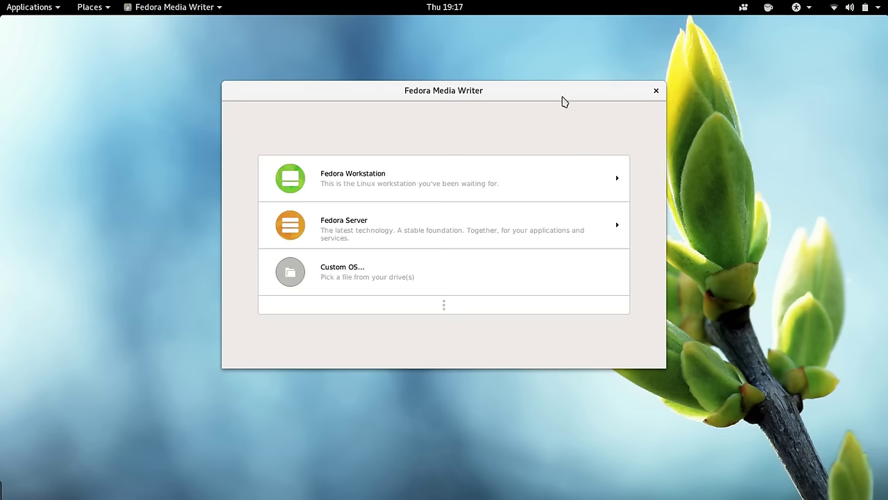
drag(562, 100, 521, 92)
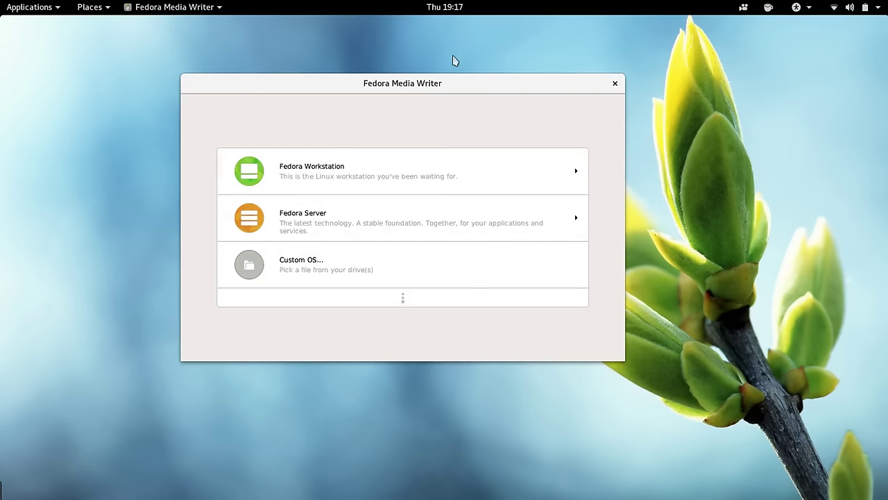
click(616, 84)
click(38, 8)
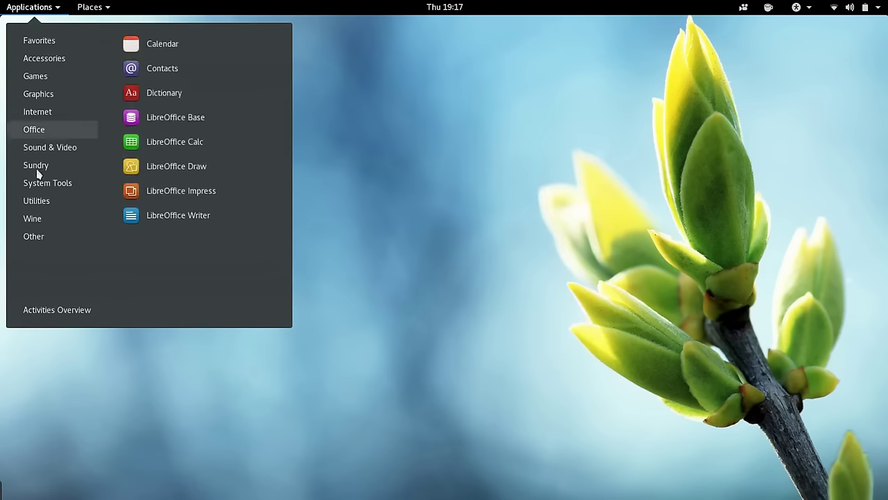
- Browse Utilities, Wine and Other categories to reach Yum Extender (DNF)
mouse_move(41, 202)
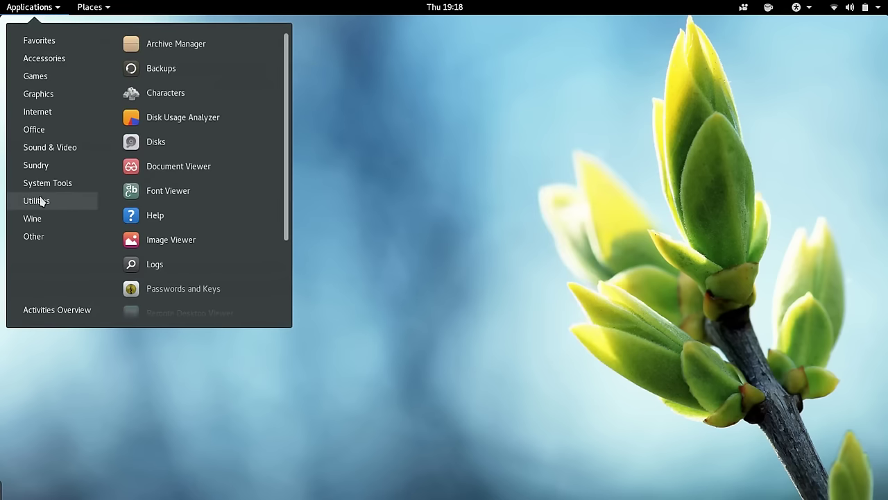
mouse_move(33, 221)
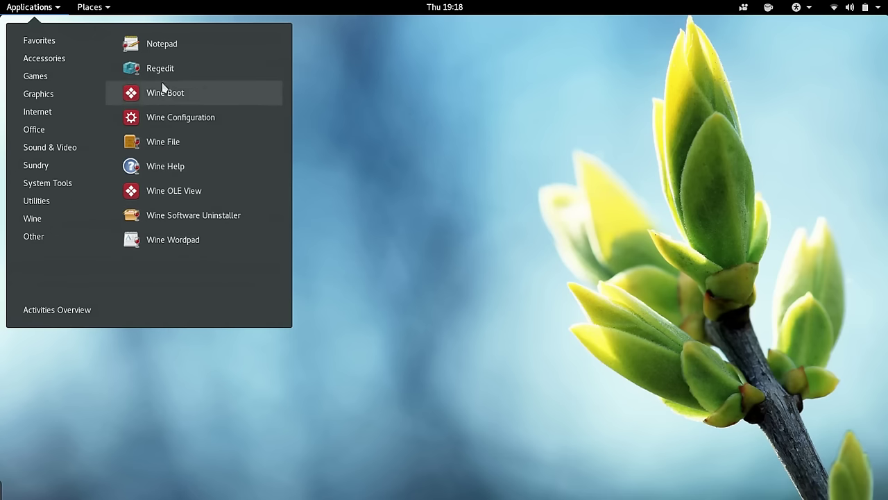
mouse_move(33, 237)
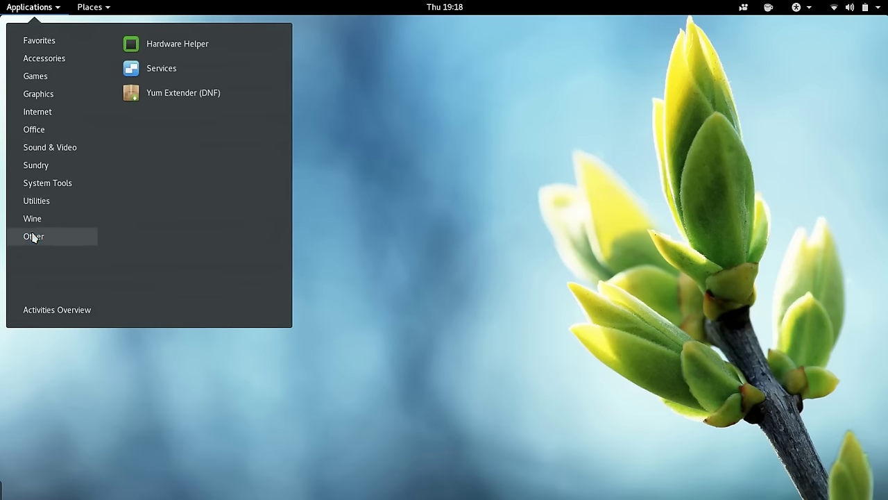
- Launch Yum Extender (DNF), scroll the pending updates list, and open its main menu
click(178, 98)
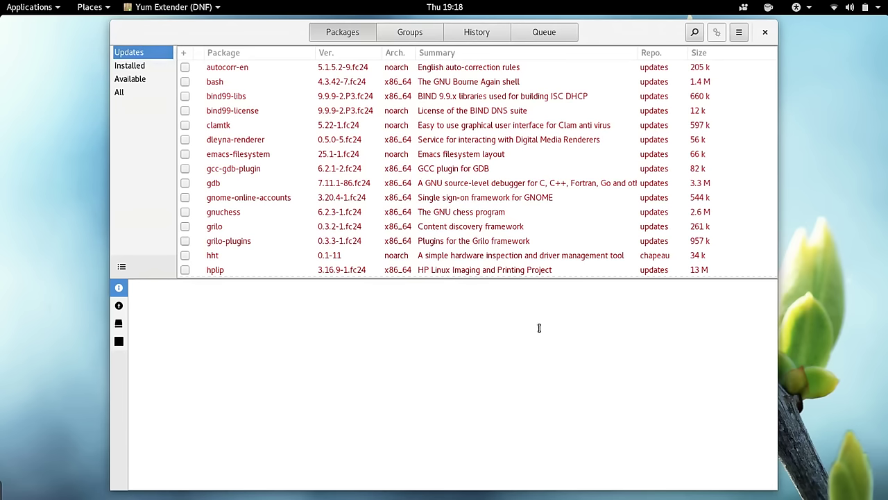
scroll(759, 129, down, 15)
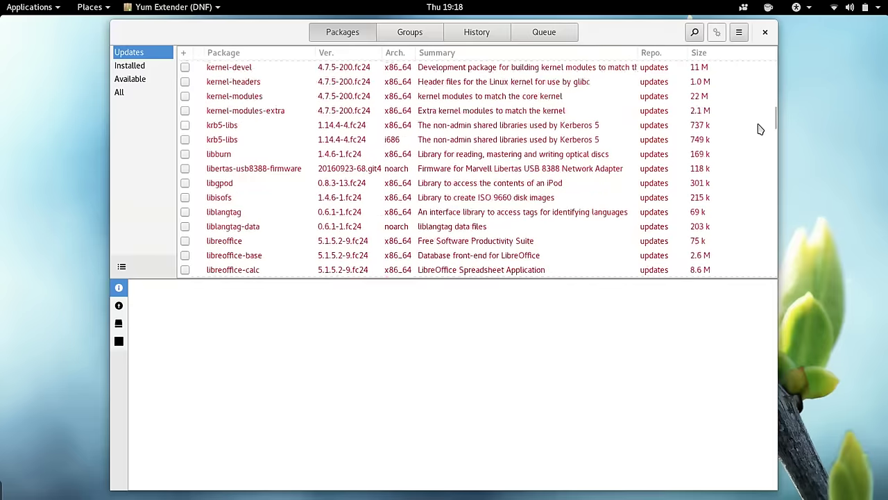
scroll(759, 129, down, 20)
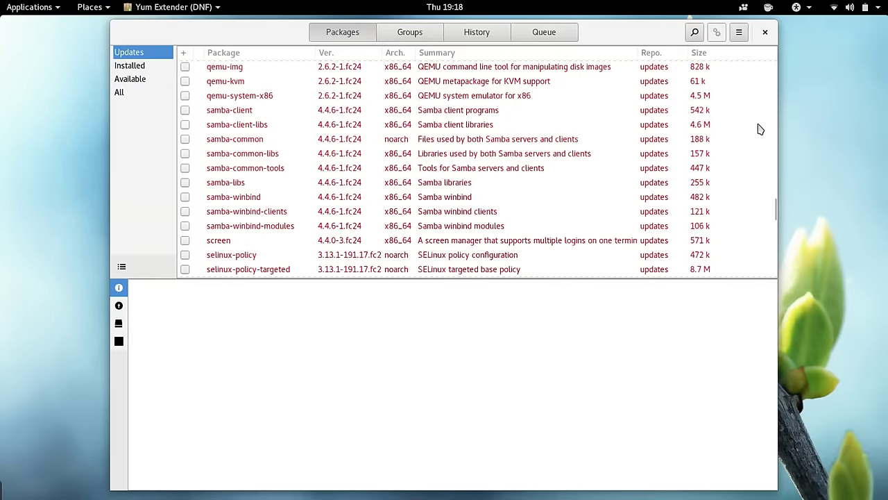
scroll(759, 129, down, 4)
scroll(759, 130, up, 20)
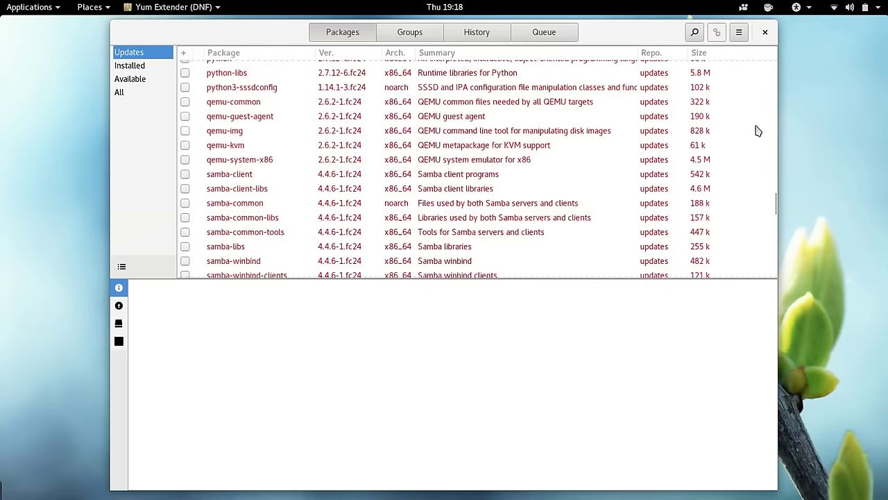
click(739, 35)
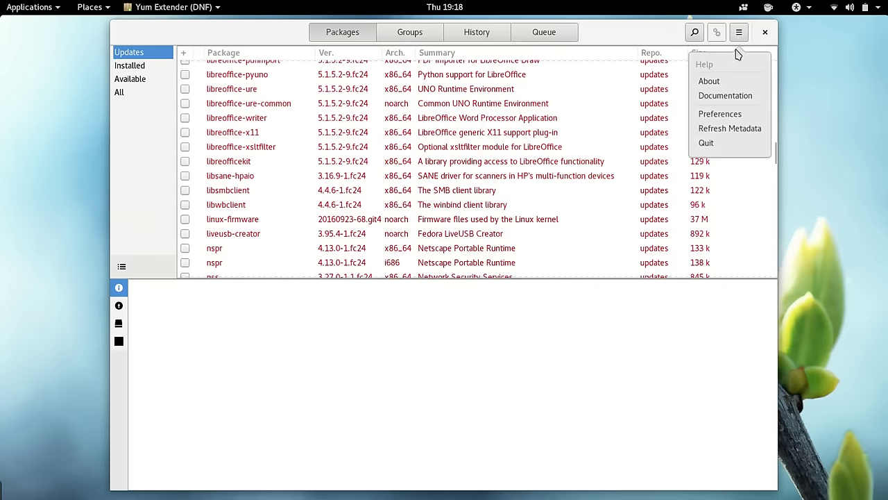
- Review the enabled repositories (fedora, updates, rpmfusion-free) in Yum Extender preferences, discarding any changes
click(738, 118)
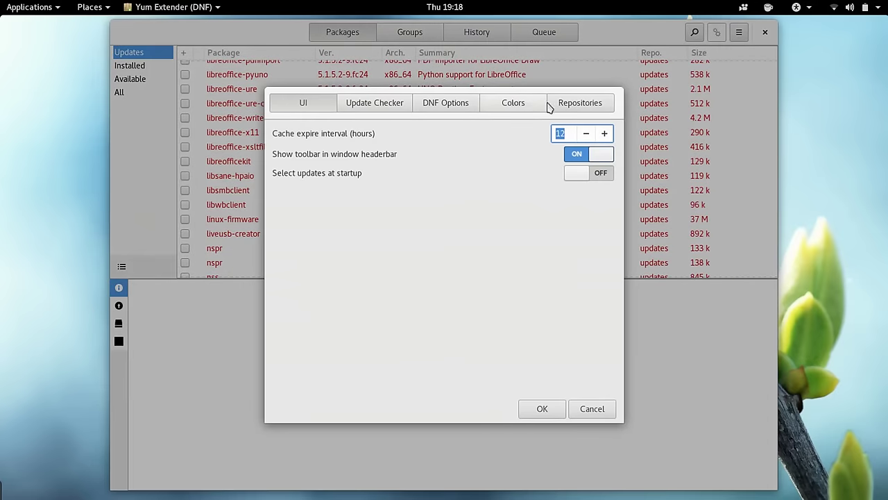
click(553, 104)
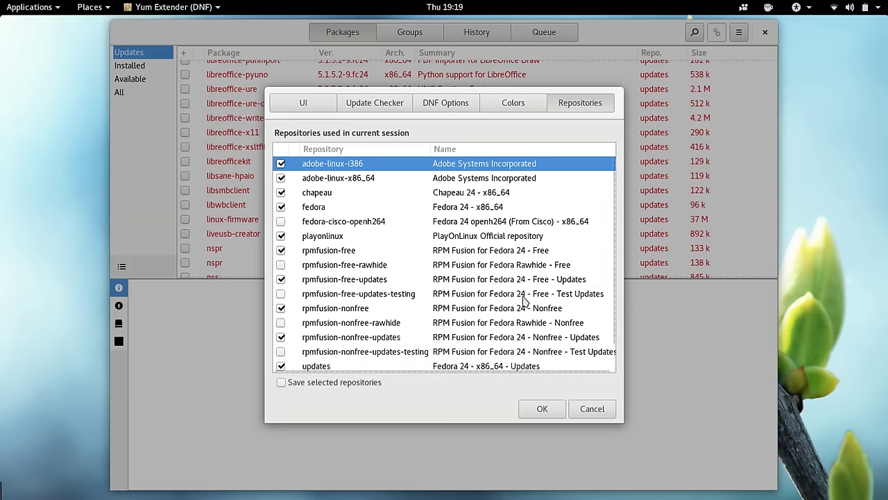
click(592, 409)
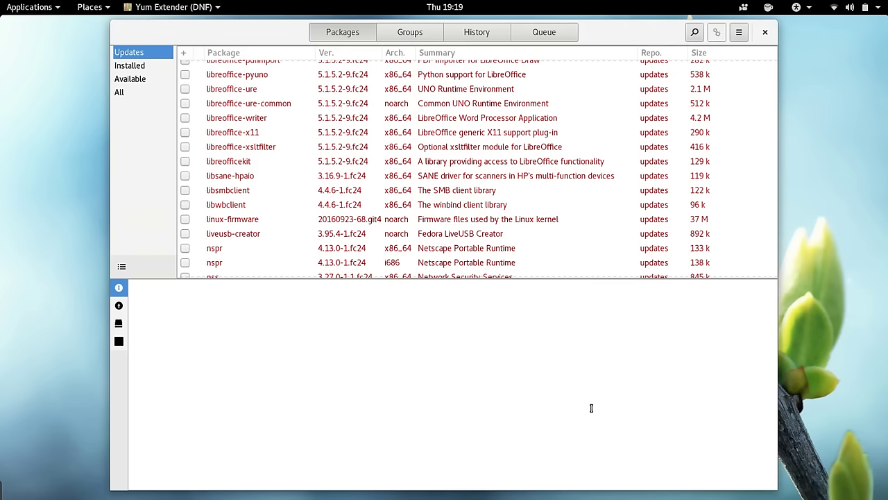
- Close Yum Extender and browse the Favorites and Accessories application categories
click(765, 32)
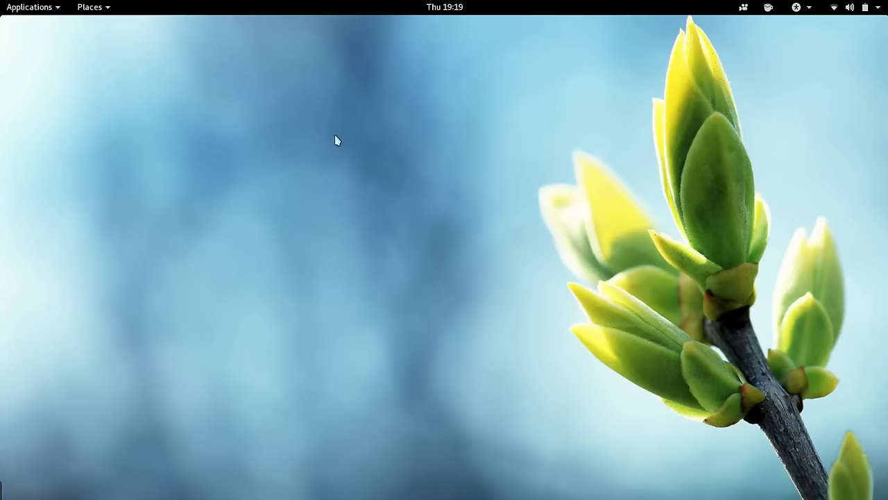
click(33, 8)
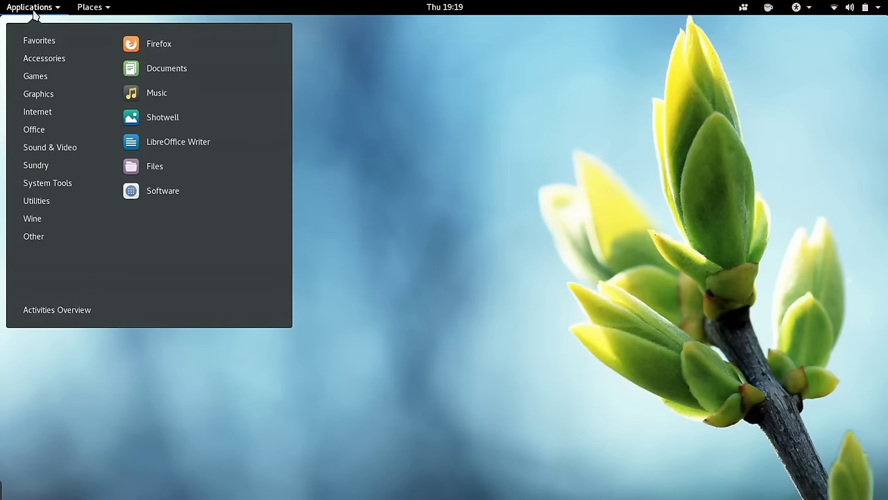
mouse_move(53, 150)
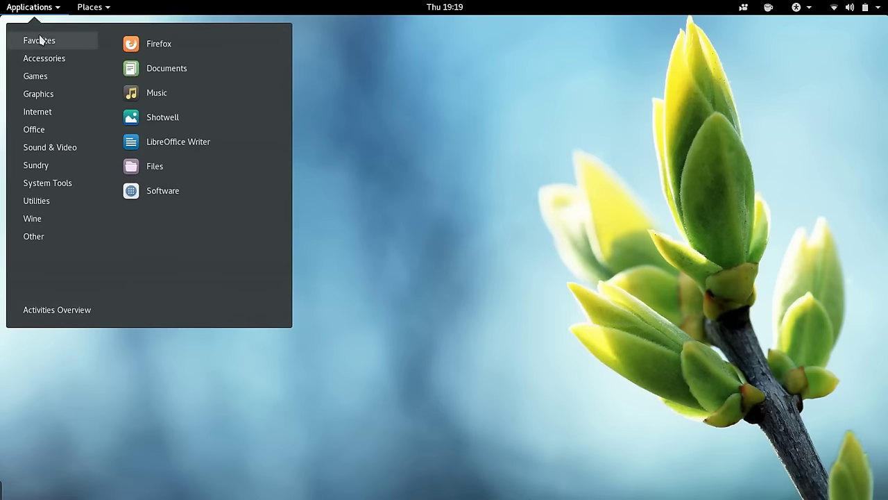
mouse_move(43, 64)
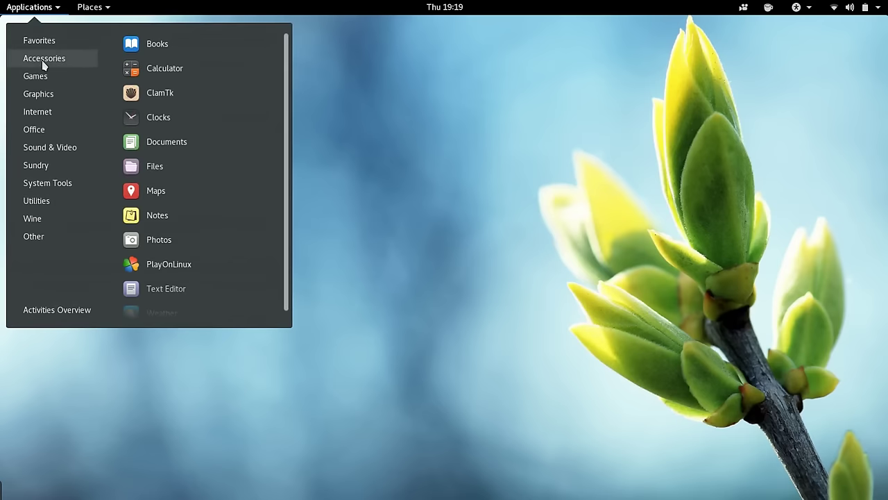
click(522, 333)
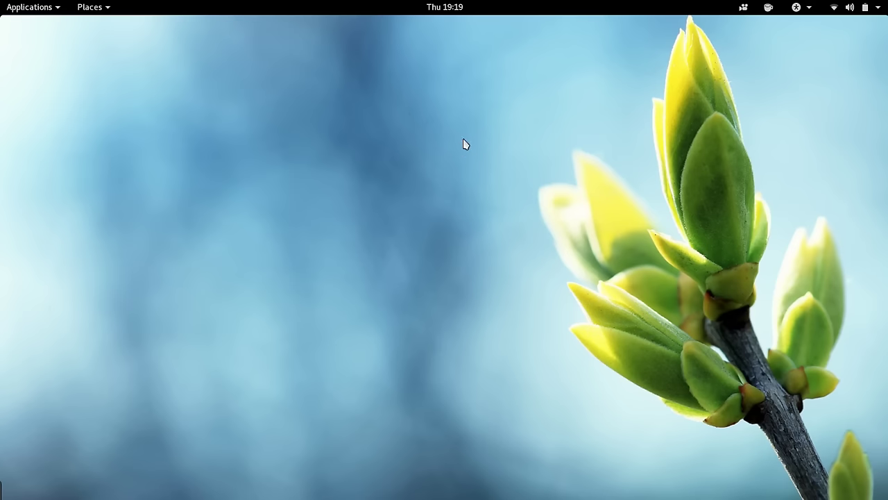
- Check the calendar and notifications panel, then the Wi-Fi, Bluetooth and battery status menu
click(458, 8)
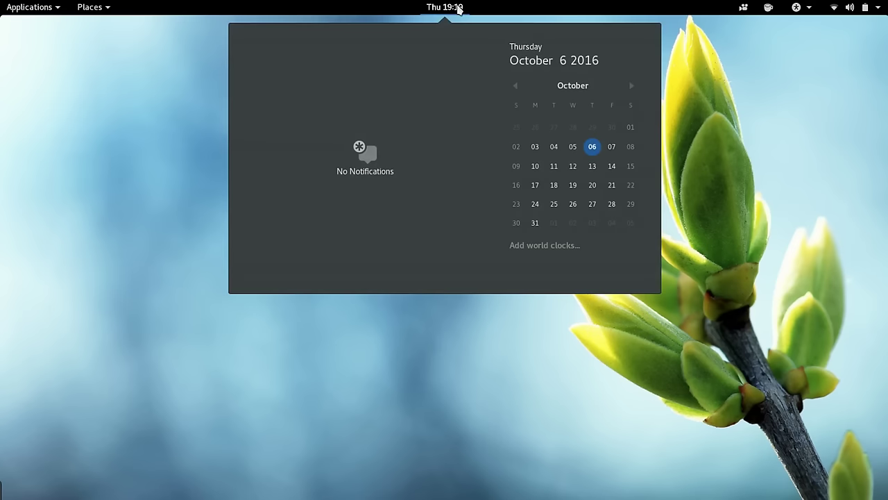
click(458, 8)
click(880, 8)
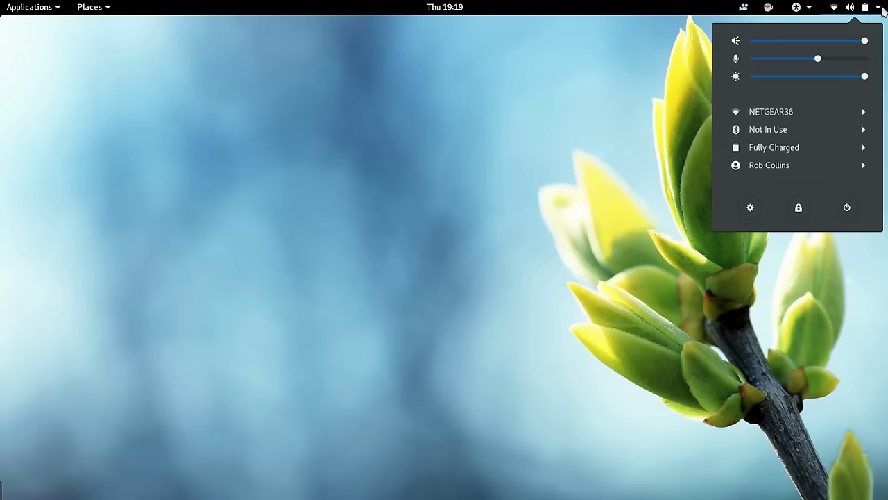
click(880, 9)
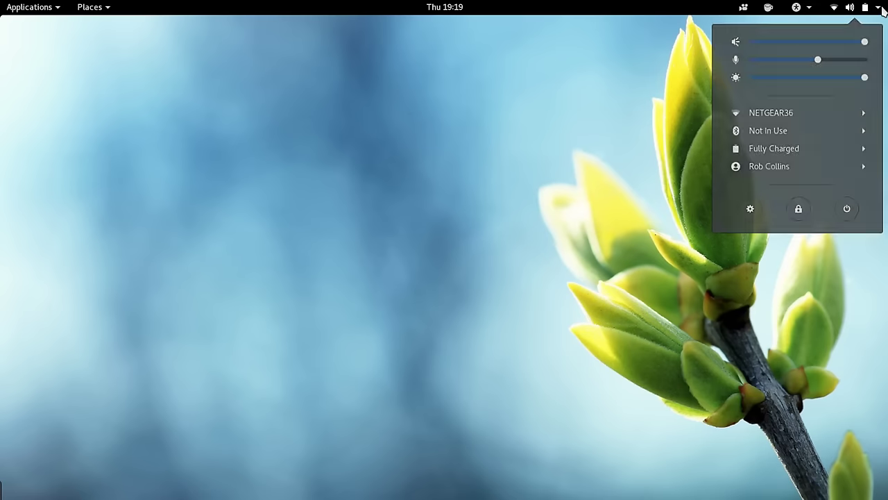
- Toggle the Activities overview on and off with Super, ending on the empty desktop
key(super)
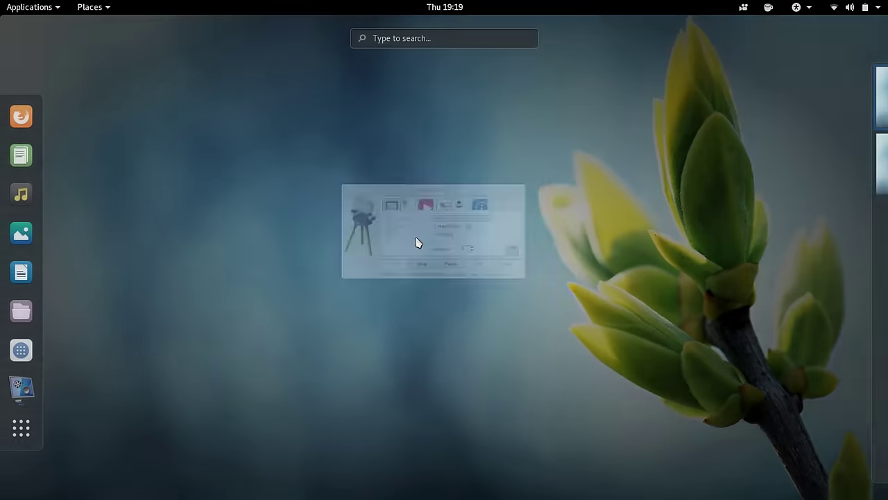
key(super)
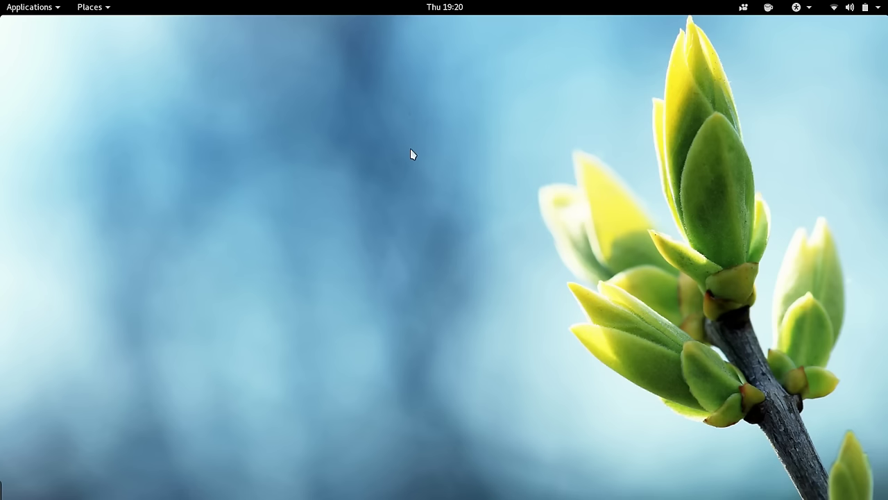
click(53, 11)
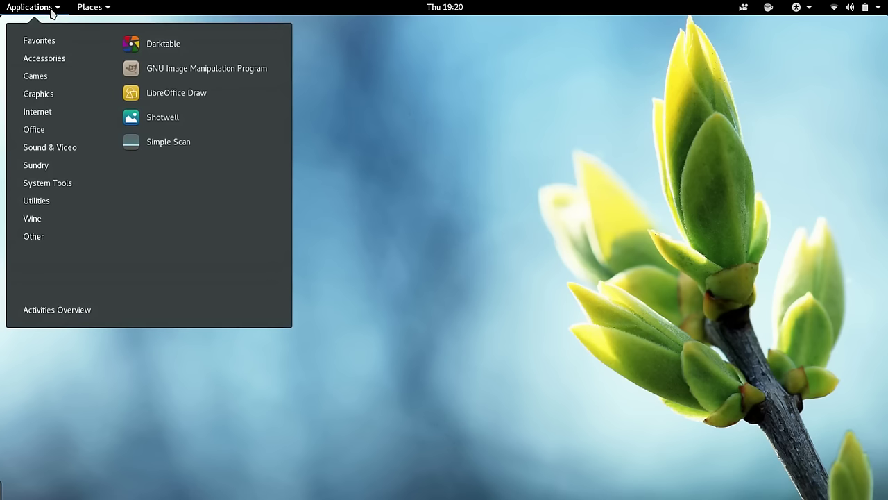
click(53, 11)
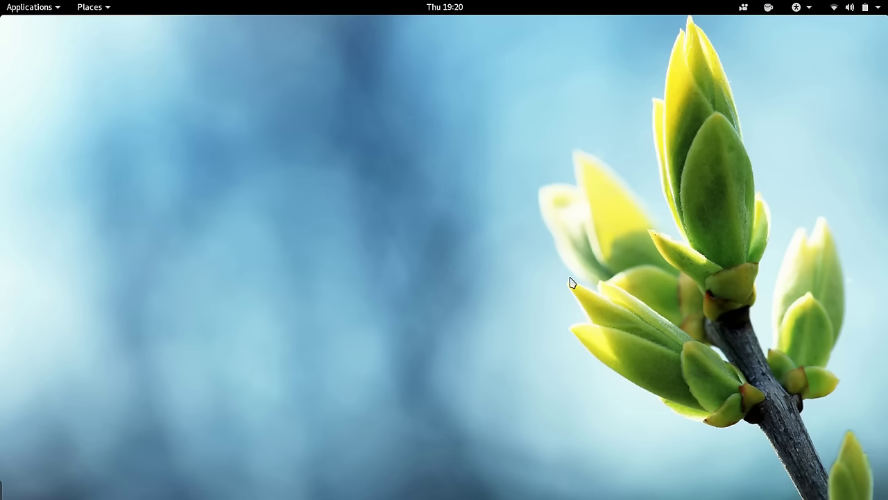